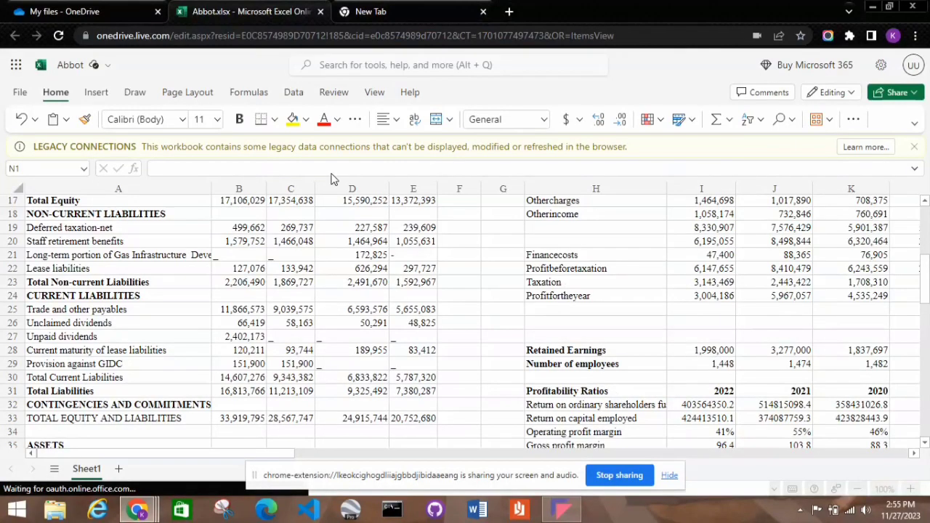
# Scroll to row 1 to show the Statement of Financial Position and profit and loss titles
pyautogui.scroll(1, 338, 211)
pyautogui.scroll(6, 337, 211)
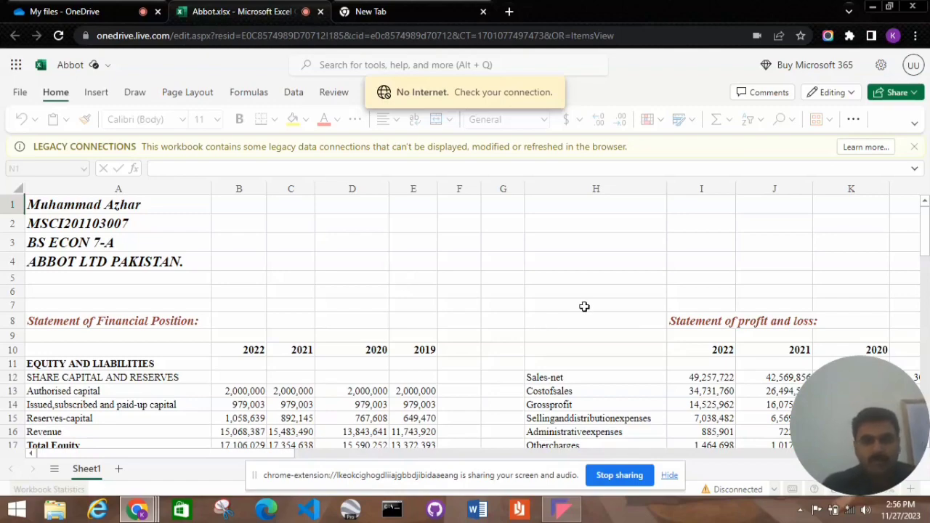
# Scroll the sheet and select H8, then I8, at the Statement of profit and loss heading
pyautogui.scroll(-8, 505, 328)
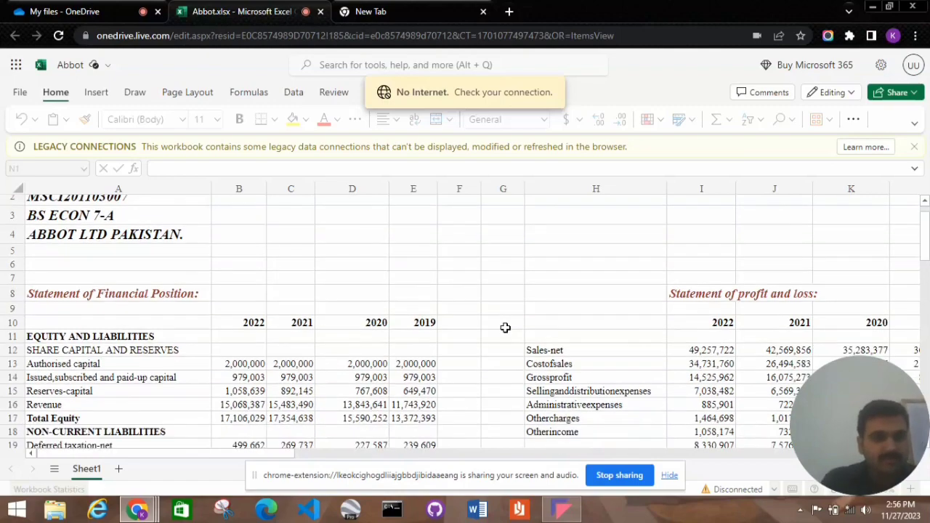
pyautogui.scroll(-11, 505, 328)
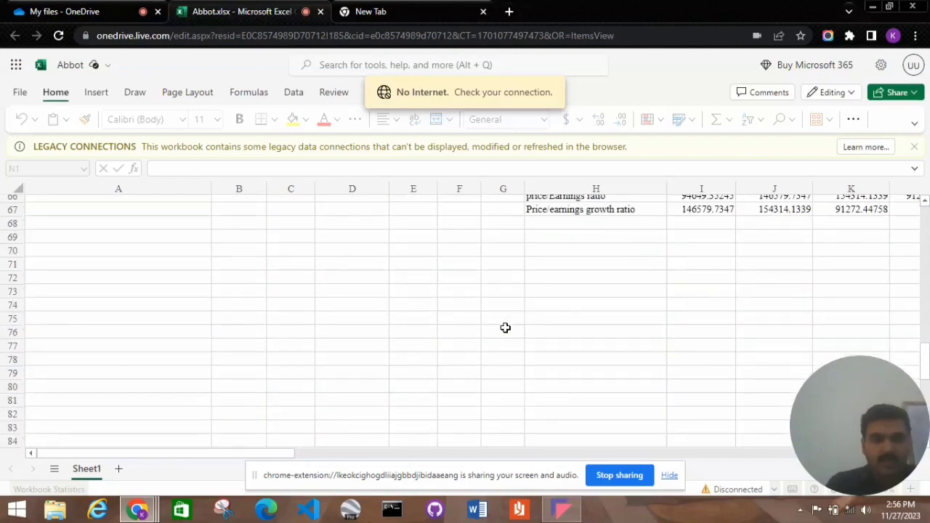
pyautogui.scroll(-3, 505, 327)
pyautogui.scroll(20, 505, 328)
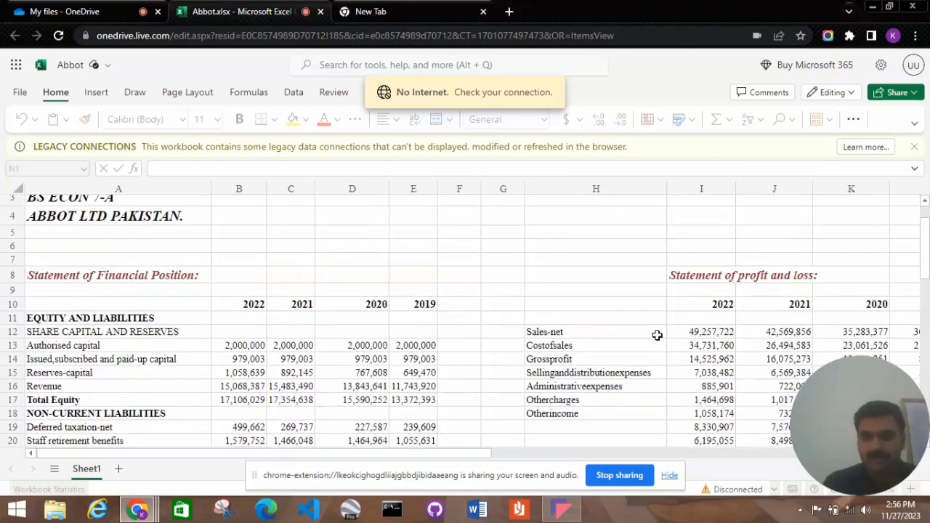
pyautogui.click(652, 275)
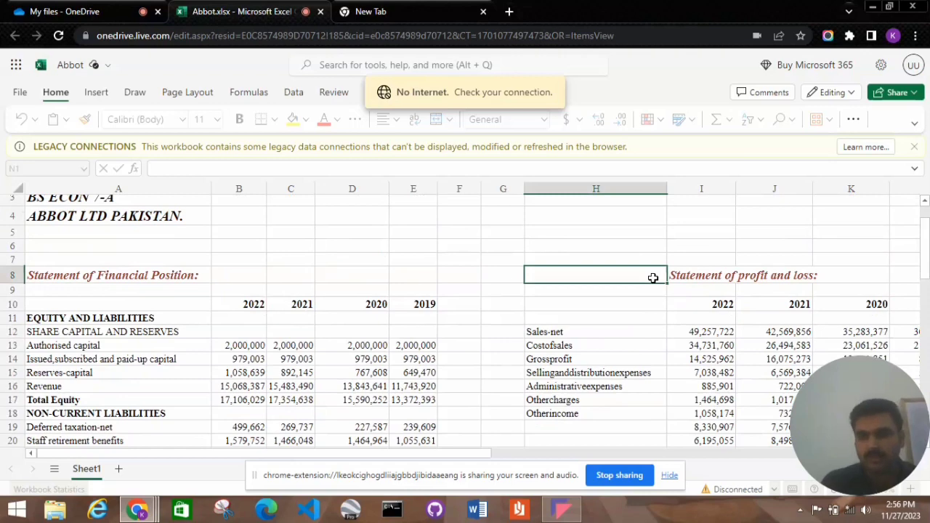
pyautogui.click(693, 275)
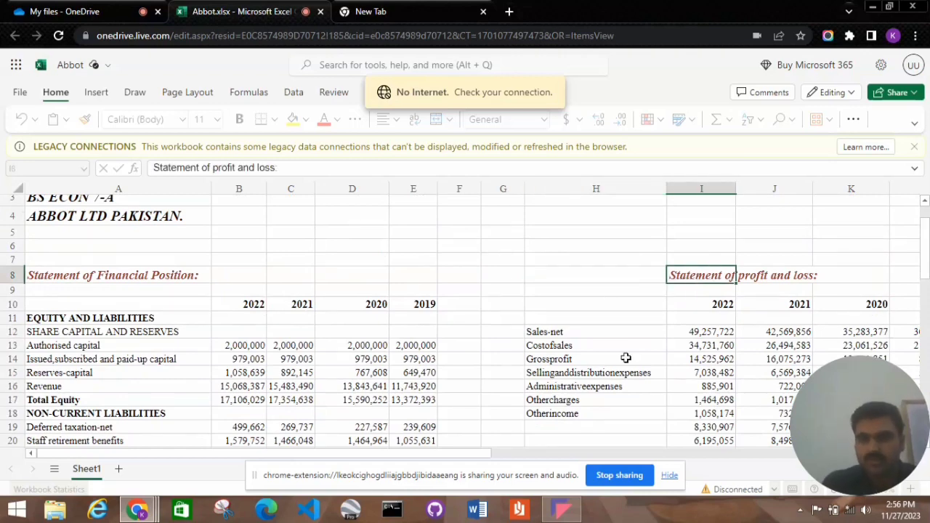
# Move down the 2022 column to I42 and open its Sale revenue per employee formula =(I12/I29)
pyautogui.press('Down')
pyautogui.press('Down')
pyautogui.press('Down')
pyautogui.press('Down')
pyautogui.press('Down')
pyautogui.press('Down')
pyautogui.press('Down')
pyautogui.press('Down')
pyautogui.press('Down')
pyautogui.press('Down')
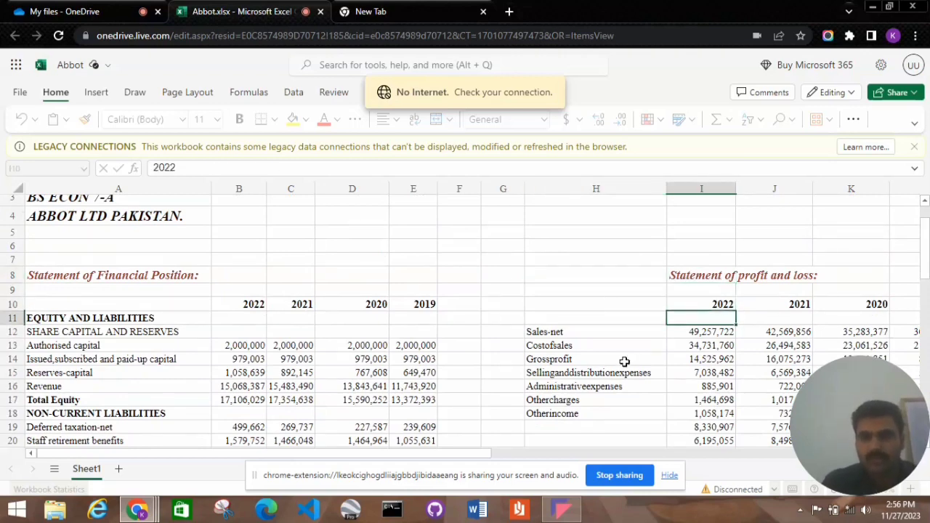
pyautogui.press('Down')
pyautogui.press('Down')
pyautogui.press('Down')
pyautogui.press('Down')
pyautogui.press('Down')
pyautogui.press('Down')
pyautogui.press('Down')
pyautogui.press('Down')
pyautogui.press('Down')
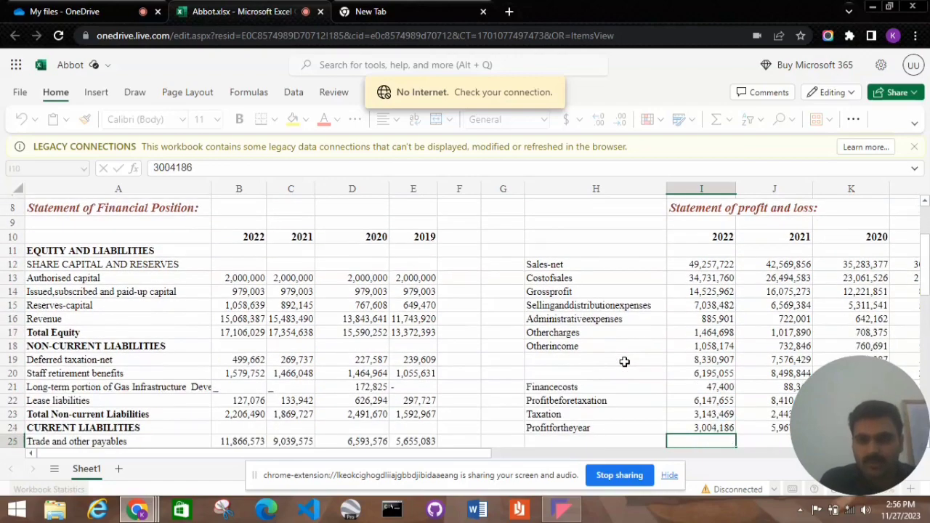
pyautogui.press('Down')
pyautogui.press('Down')
pyautogui.press('Down')
pyautogui.press('Down')
pyautogui.press('Down')
pyautogui.press('Down')
pyautogui.press('Down')
pyautogui.press('Down')
pyautogui.press('Down')
pyautogui.press('Down')
pyautogui.press('Down')
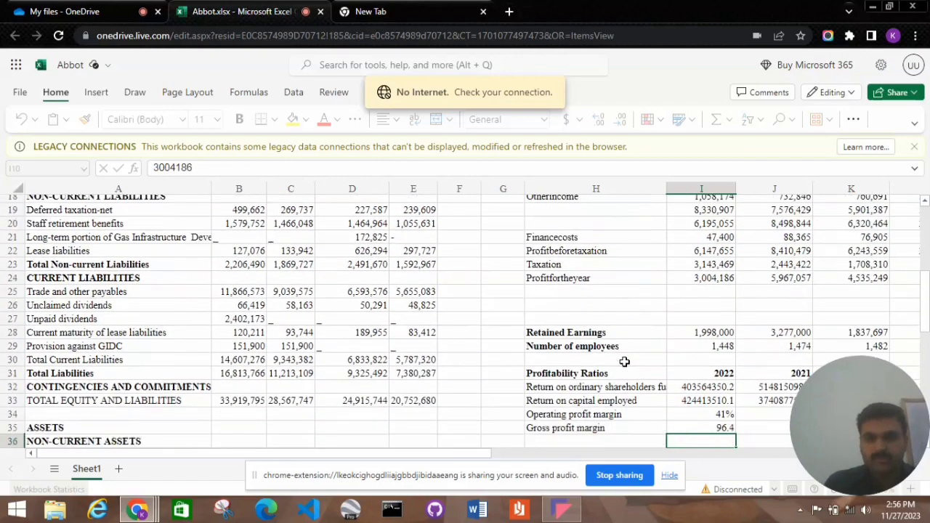
pyautogui.press('Down')
pyautogui.press('Down')
pyautogui.press('Down')
pyautogui.press('Down')
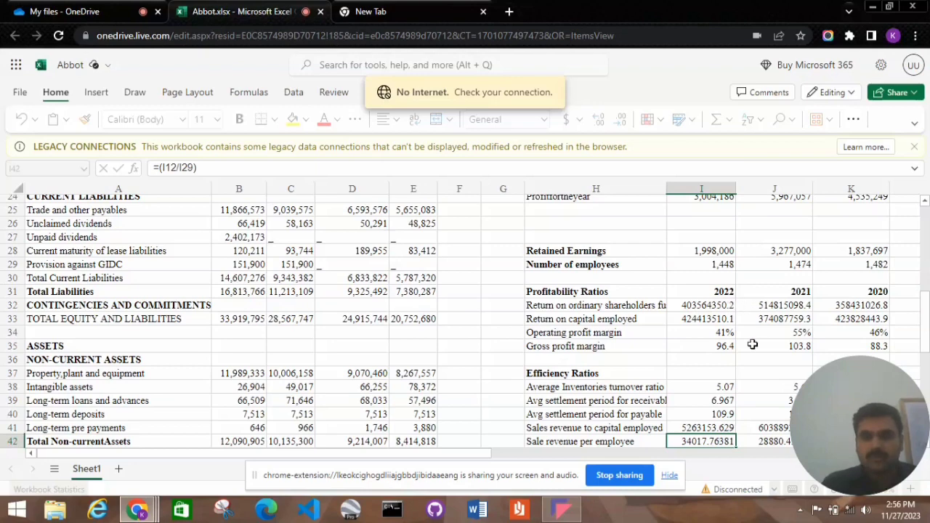
pyautogui.press('F2')
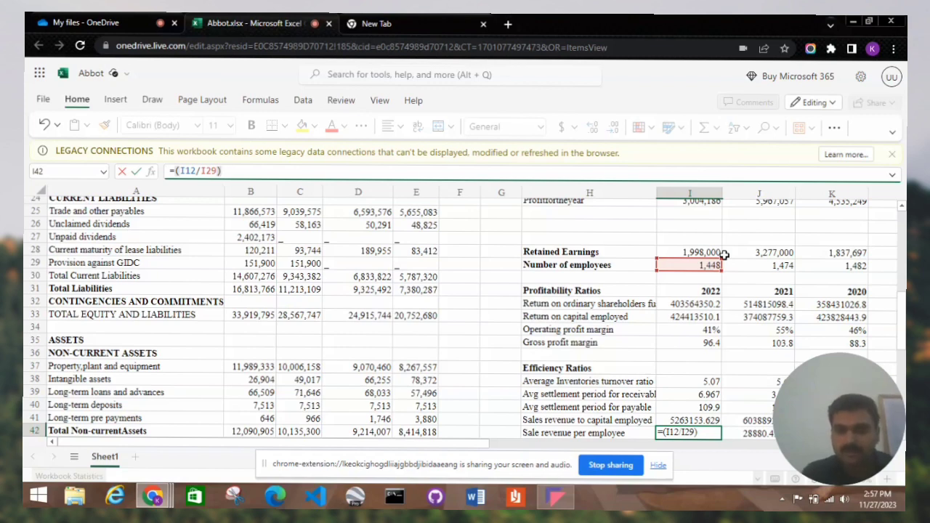
# Inspect the 2022 and 2021 shareholders' return formulas in I32 and J32
pyautogui.click(707, 307)
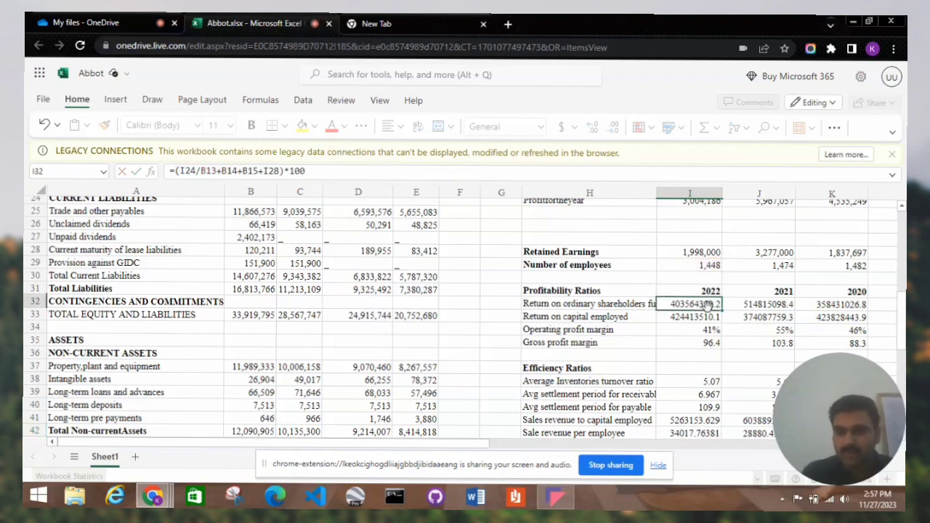
pyautogui.click(764, 309)
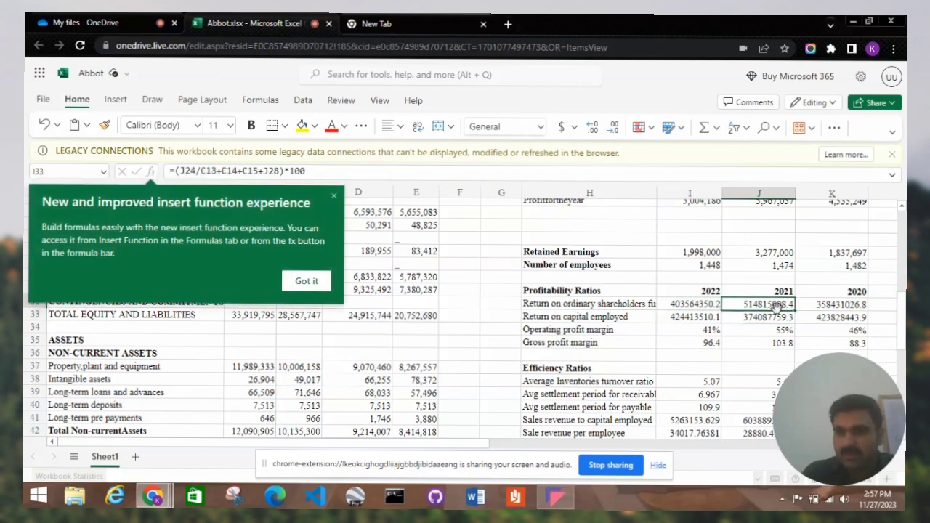
# Inspect the 2020 shareholders' return formula in K32, then the 2022 return on capital employed in I33
pyautogui.click(834, 306)
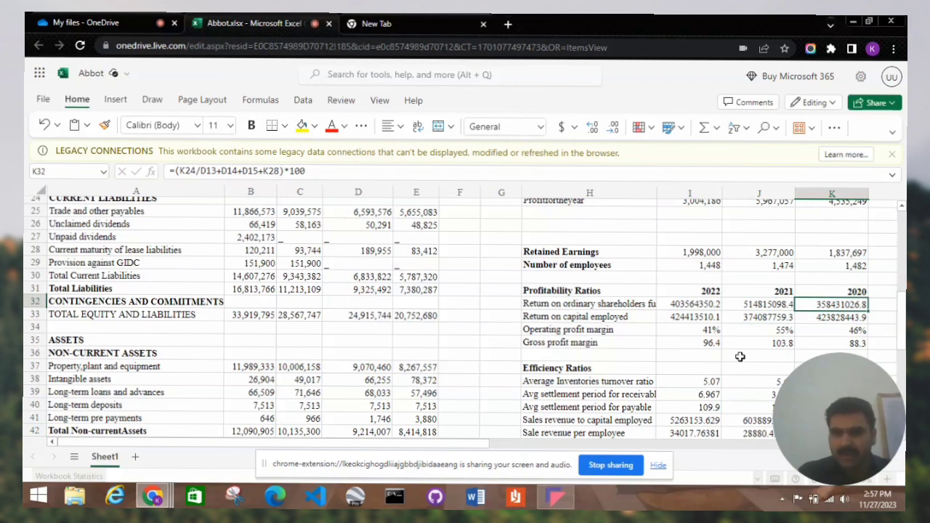
pyautogui.click(658, 317)
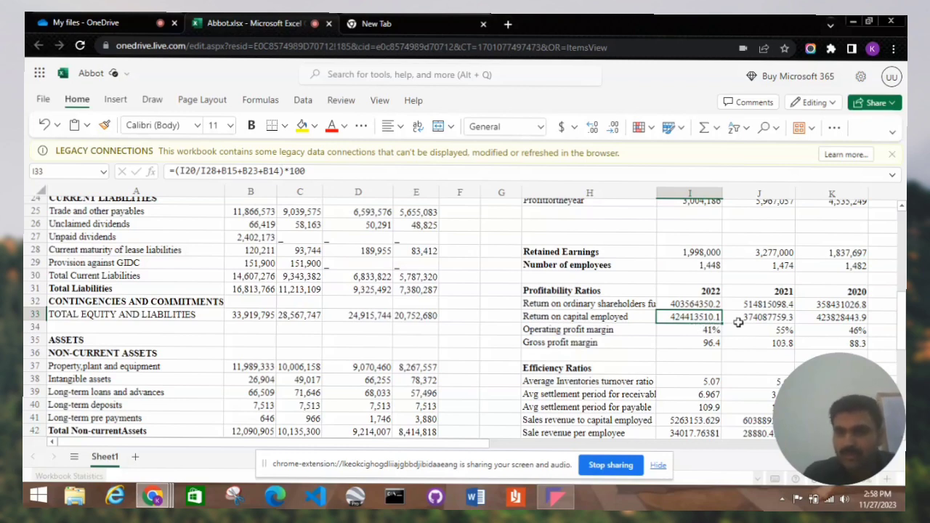
# Check the 2021 and 2020 return on capital employed formulas, then select the Operating profit margin row
pyautogui.click(786, 320)
pyautogui.click(816, 319)
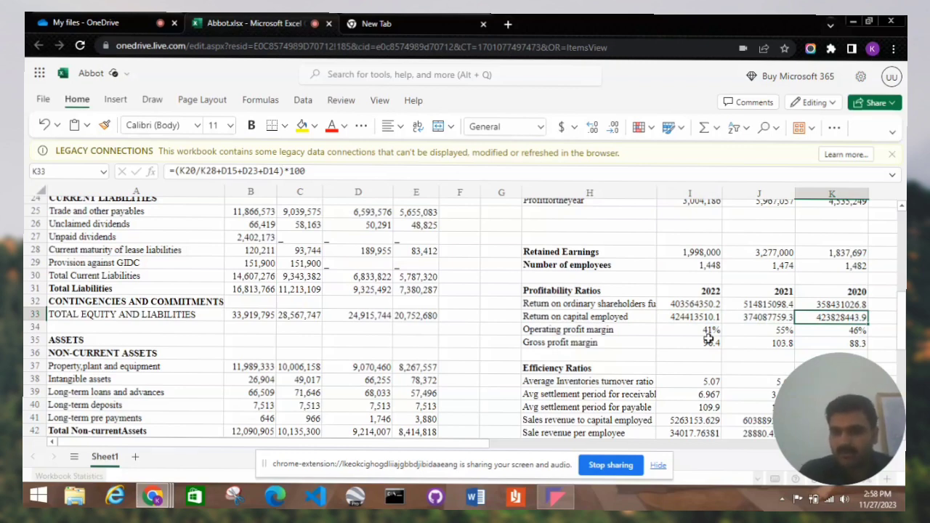
pyautogui.click(628, 328)
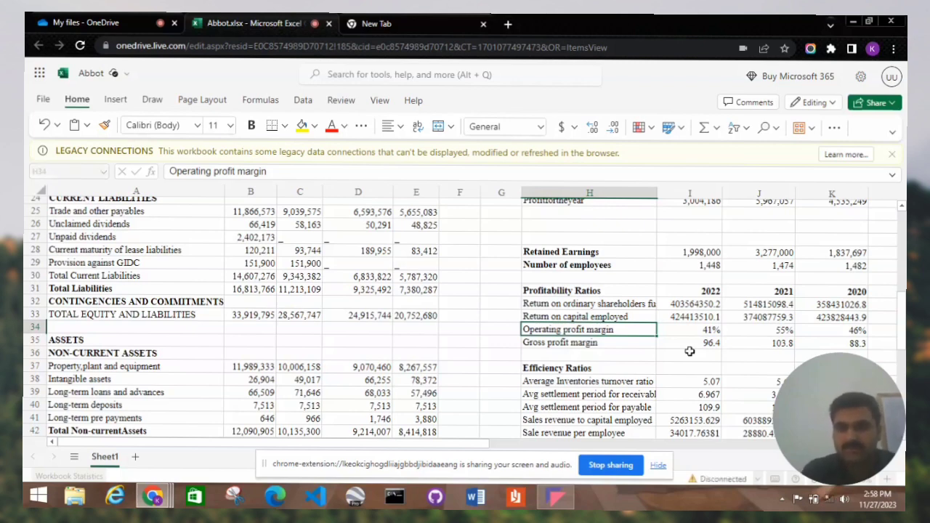
pyautogui.press('Down')
pyautogui.press('Down')
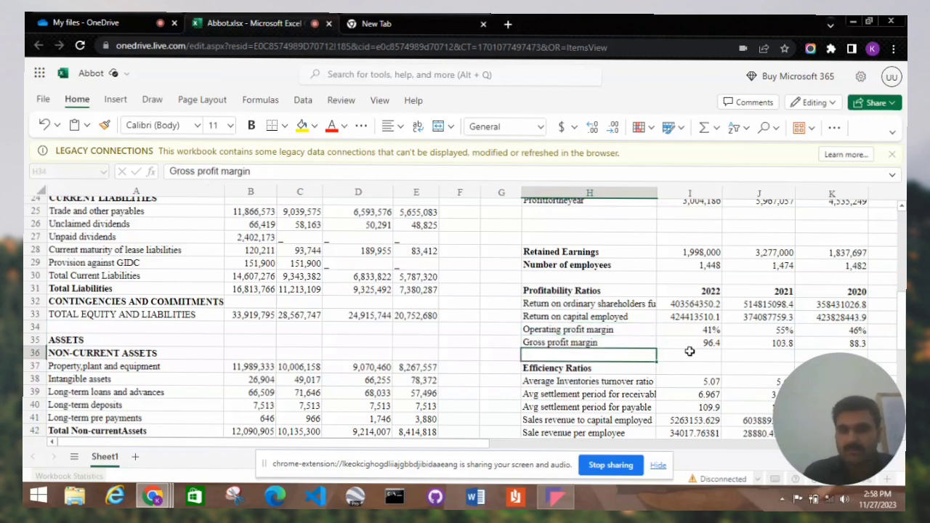
pyautogui.press('Down')
pyautogui.press('Down')
pyautogui.press('Up')
pyautogui.press('Up')
pyautogui.press('Up')
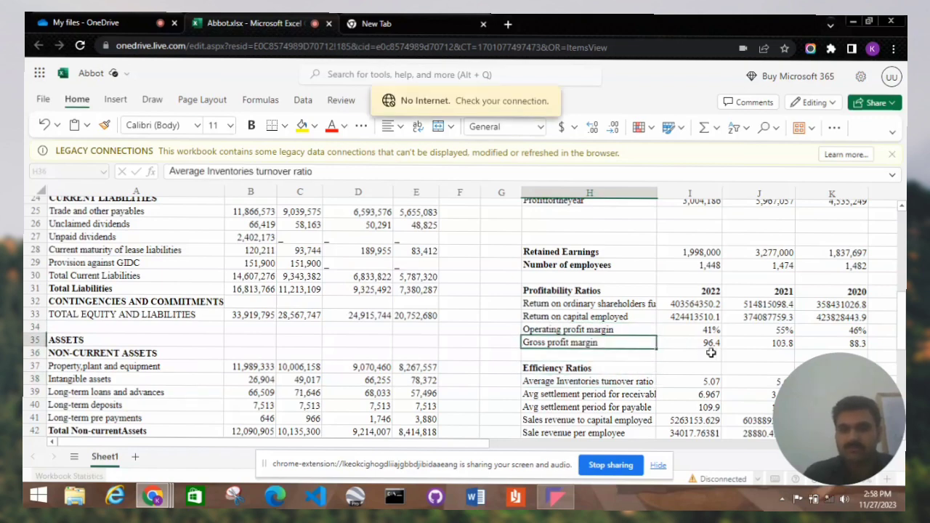
pyautogui.click(696, 346)
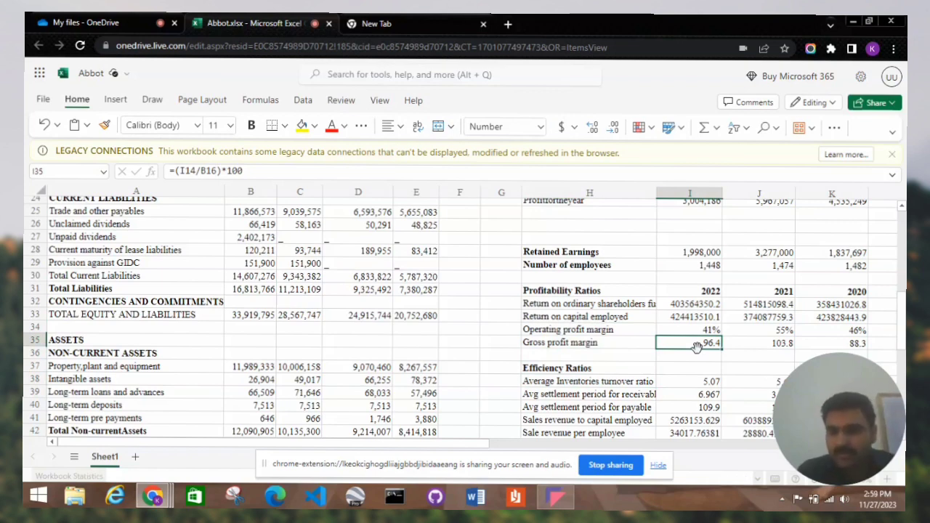
pyautogui.press('Right')
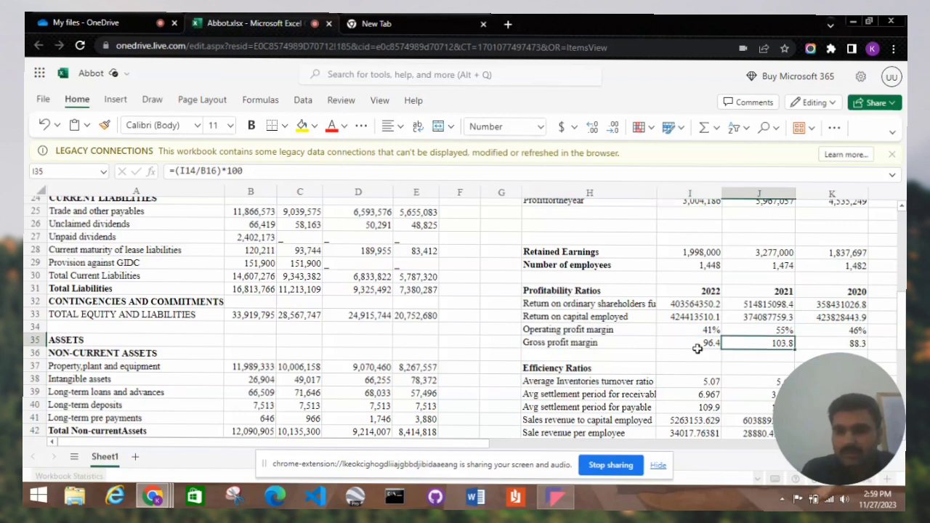
pyautogui.click(697, 348)
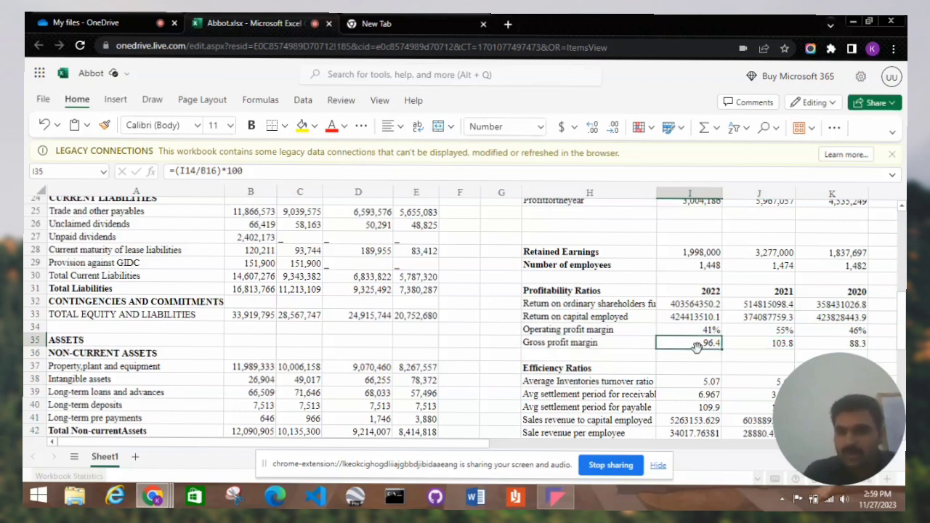
pyautogui.press('Right')
pyautogui.press('Right')
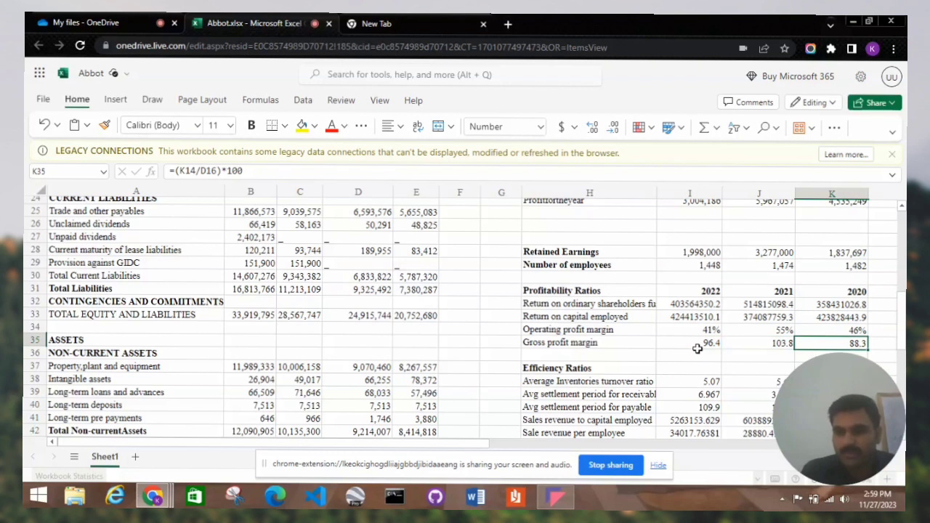
pyautogui.press('Left')
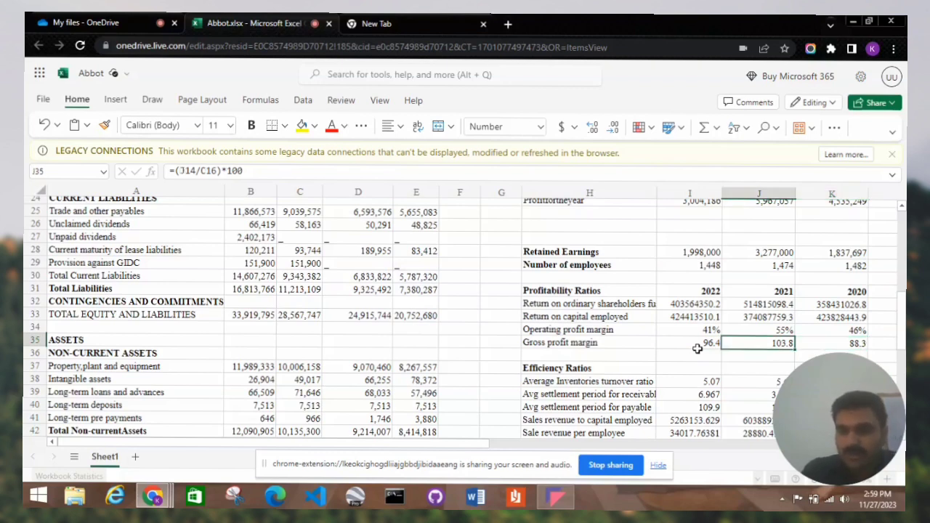
pyautogui.press('Left')
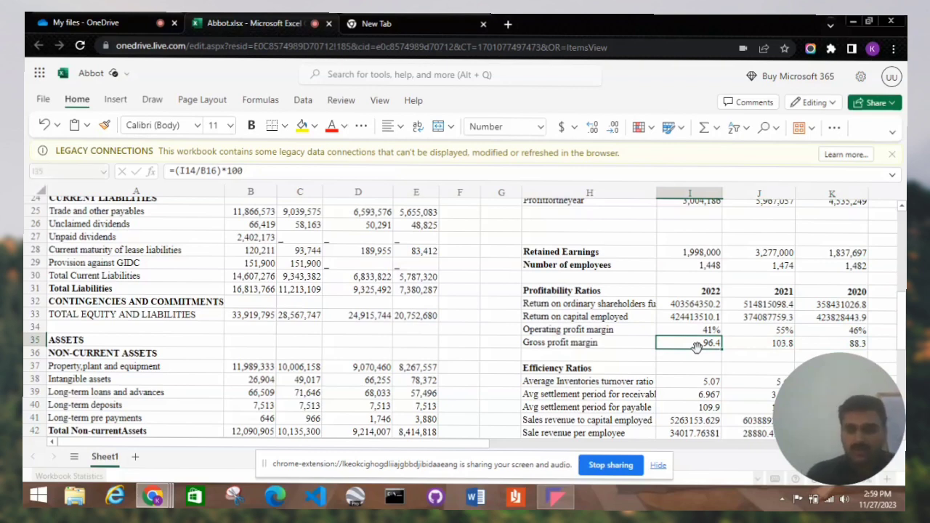
pyautogui.press('Down')
pyautogui.press('Down')
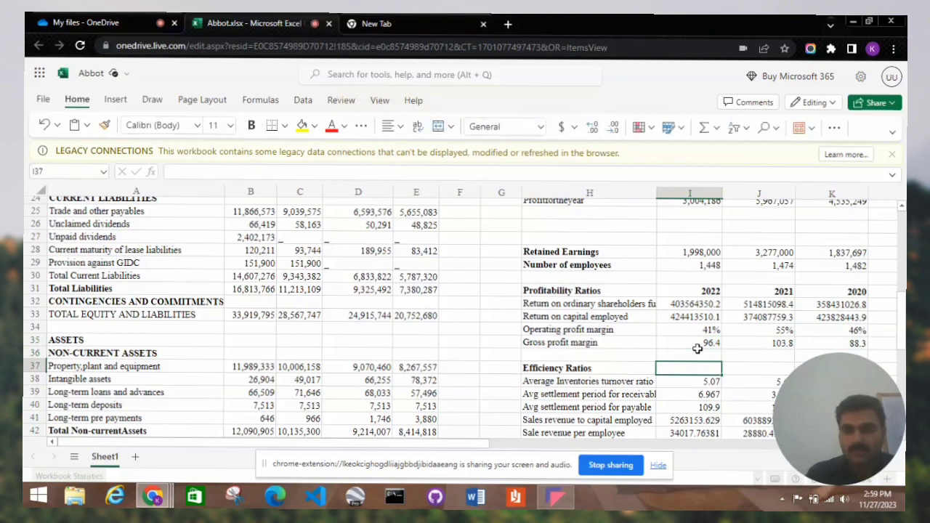
# Move through the efficiency, liquidity and gearing ratios and back to Average Inventories turnover
pyautogui.press('Down')
pyautogui.press('Down')
pyautogui.press('Down')
pyautogui.press('Down')
pyautogui.press('Down')
pyautogui.press('Down')
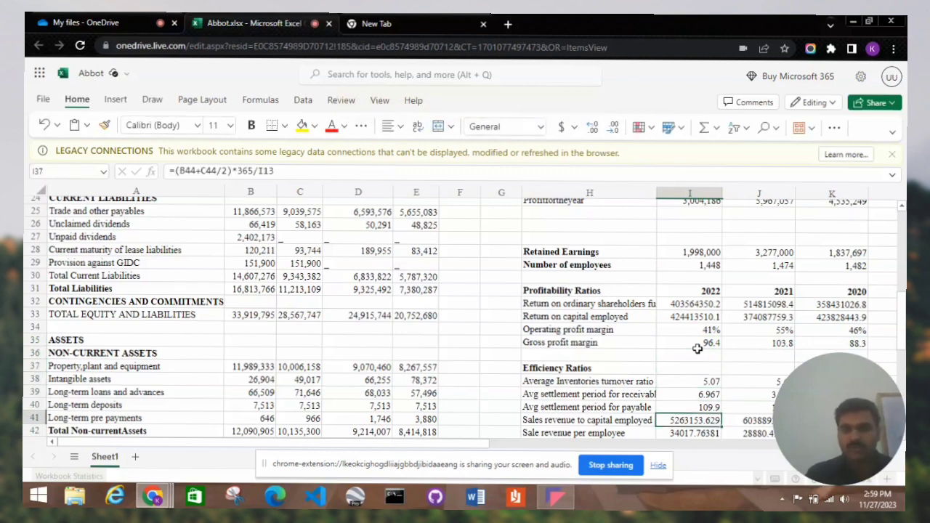
pyautogui.press('Down')
pyautogui.press('Down')
pyautogui.press('Down')
pyautogui.press('Down')
pyautogui.press('Down')
pyautogui.press('Down')
pyautogui.press('Down')
pyautogui.press('Down')
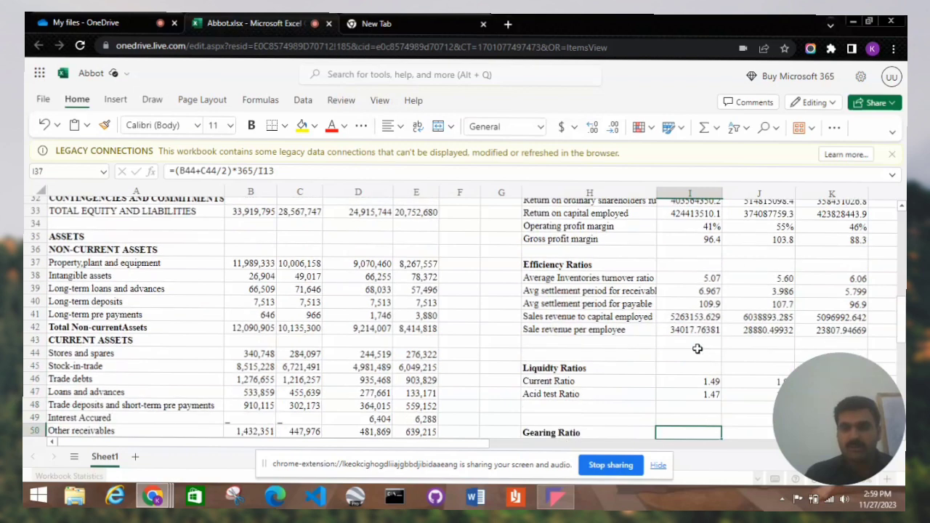
pyautogui.press('Up')
pyautogui.press('Up')
pyautogui.press('Up')
pyautogui.press('Up')
pyautogui.press('Up')
pyautogui.press('Up')
pyautogui.press('Up')
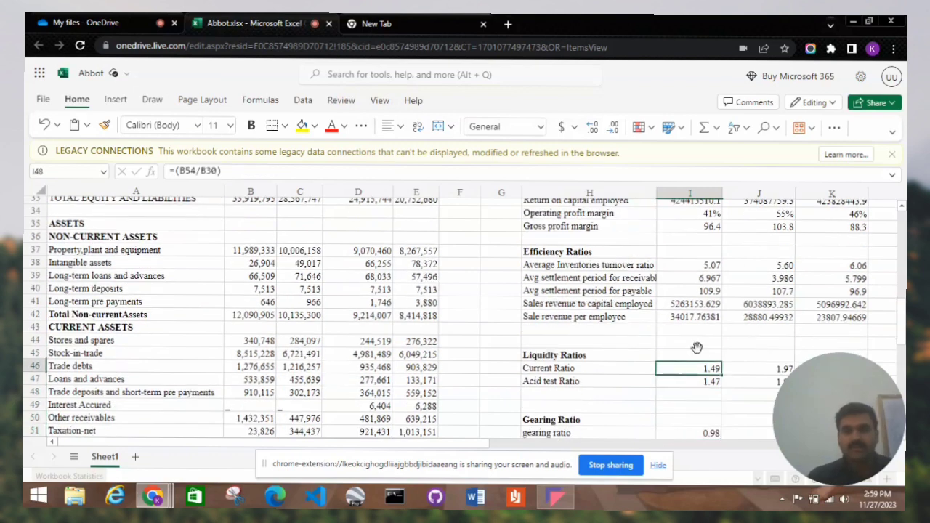
pyautogui.press('Up')
pyautogui.press('Up')
pyautogui.press('Up')
pyautogui.press('Up')
pyautogui.press('Up')
pyautogui.press('Up')
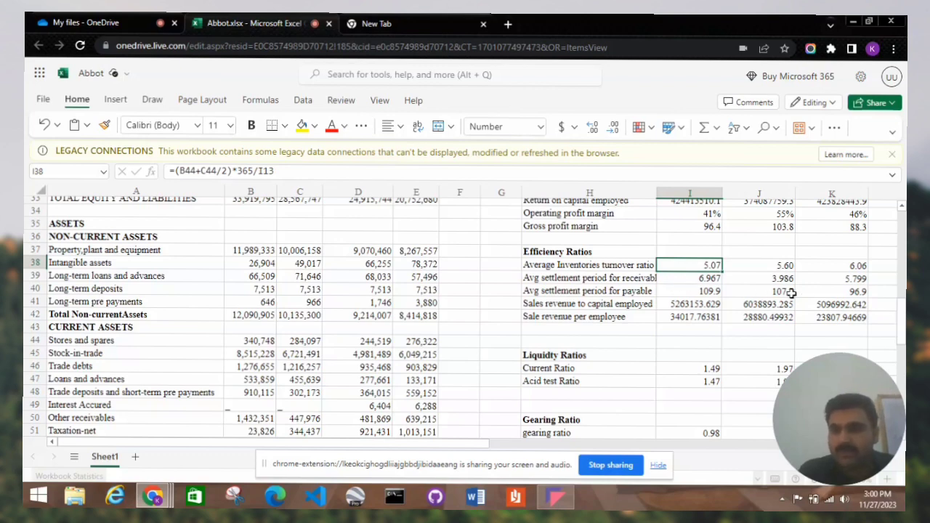
pyautogui.click(839, 282)
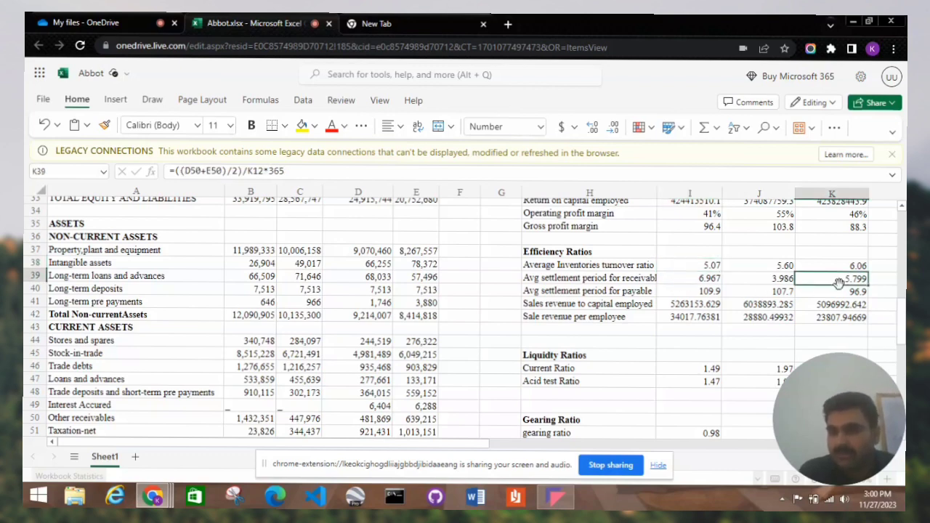
pyautogui.click(751, 281)
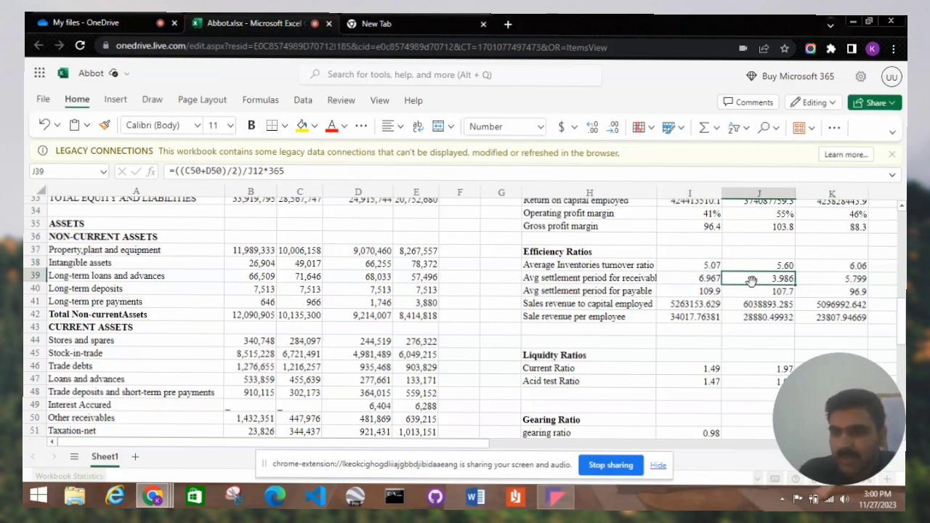
pyautogui.click(688, 287)
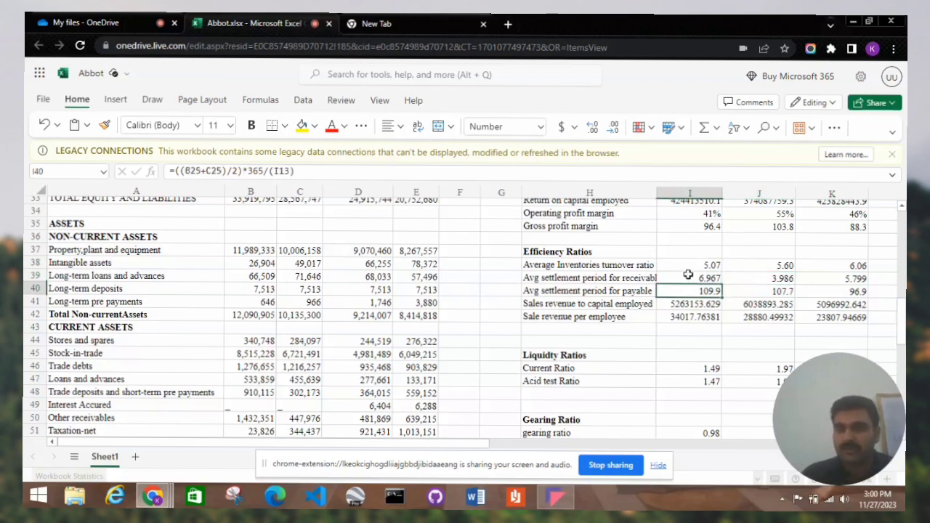
pyautogui.click(687, 277)
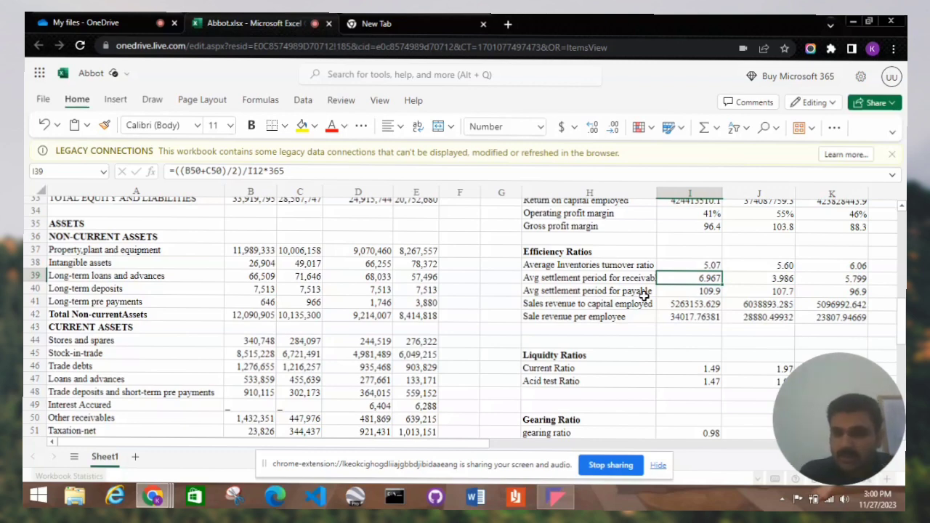
pyautogui.click(815, 294)
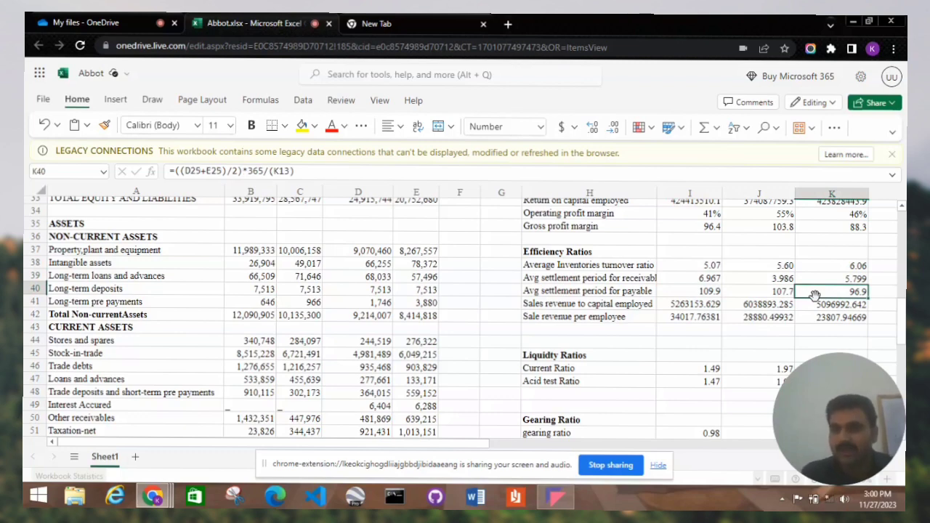
pyautogui.click(754, 294)
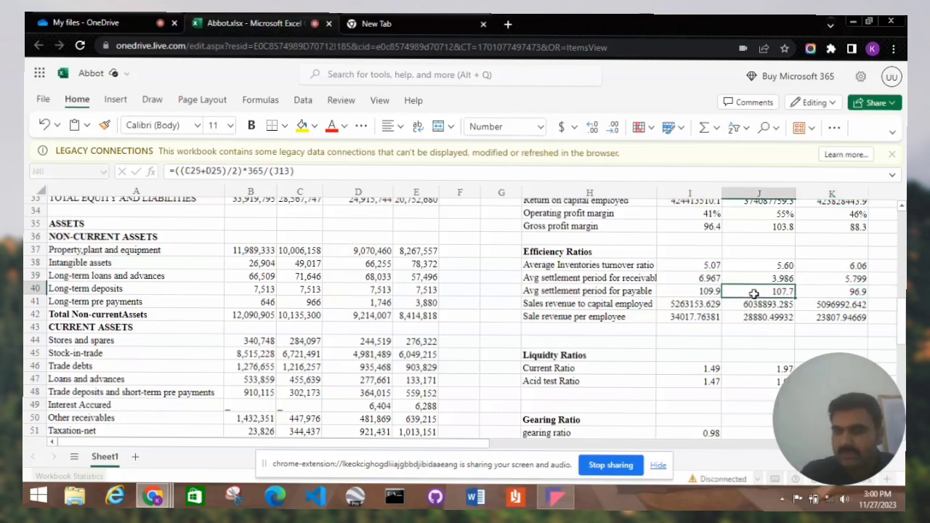
pyautogui.click(687, 291)
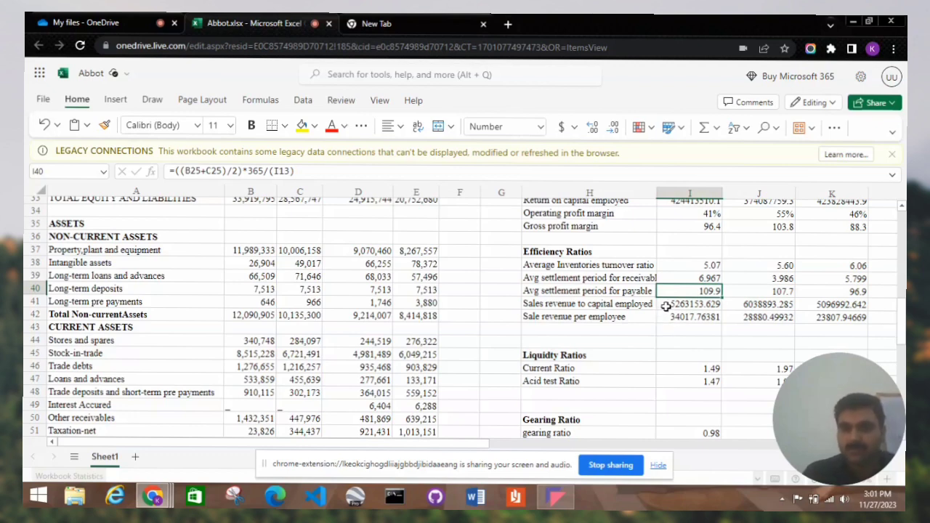
pyautogui.click(664, 306)
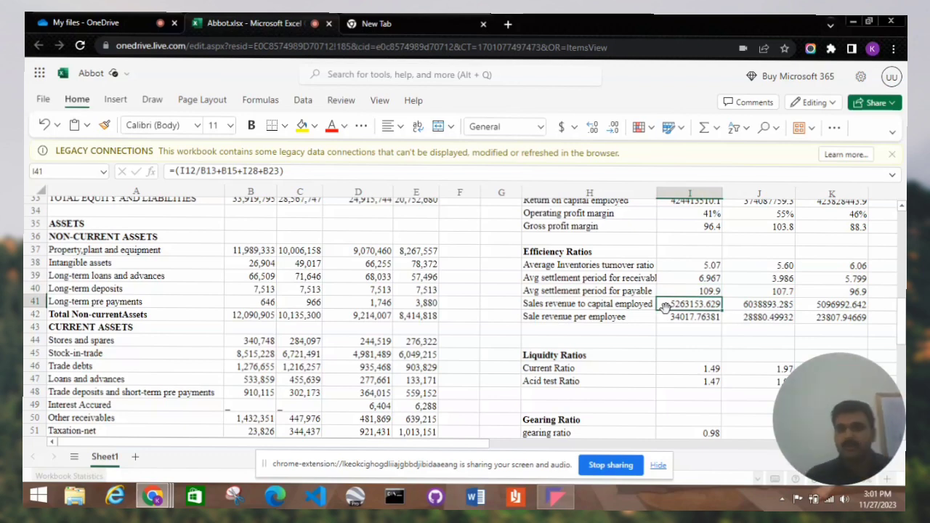
pyautogui.click(803, 305)
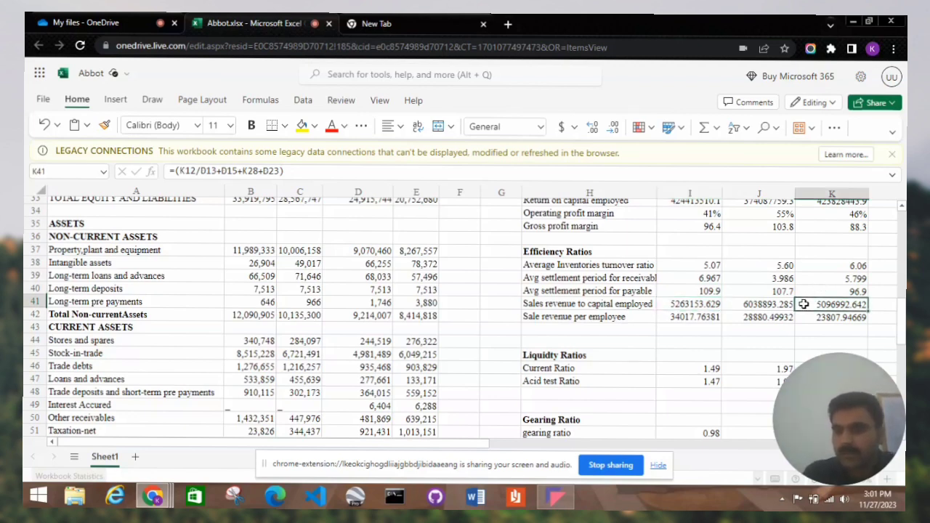
pyautogui.click(738, 306)
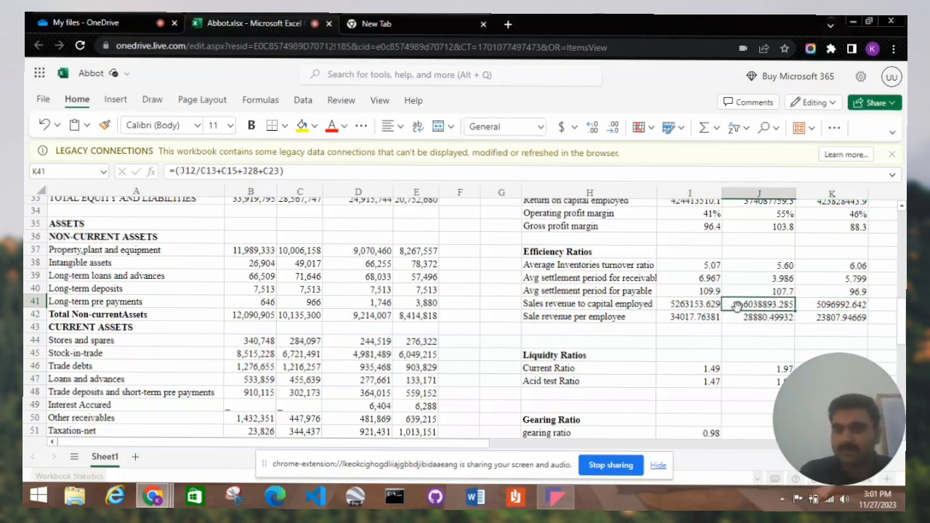
pyautogui.click(665, 306)
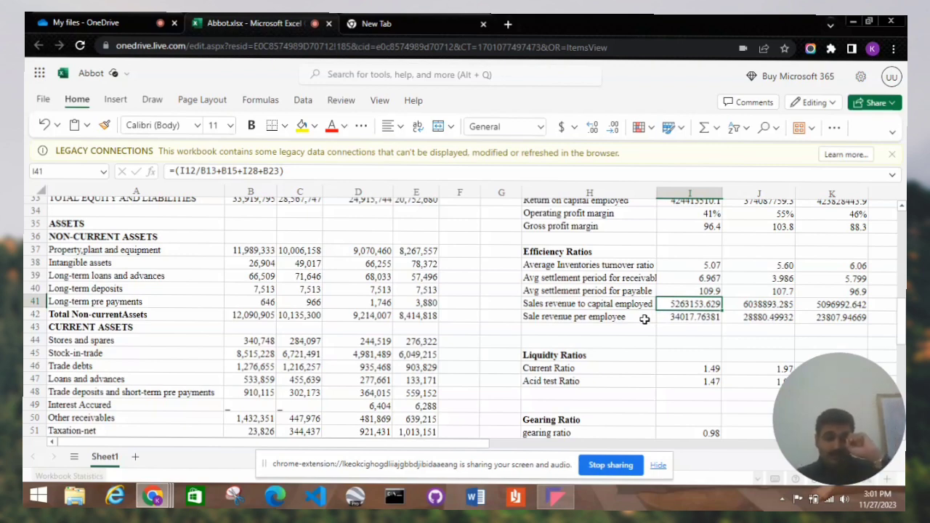
pyautogui.click(809, 317)
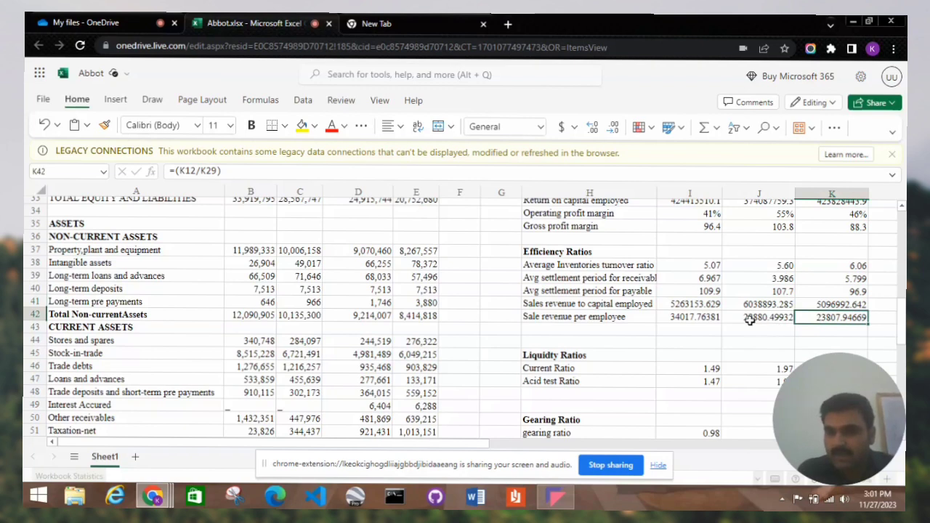
pyautogui.click(668, 317)
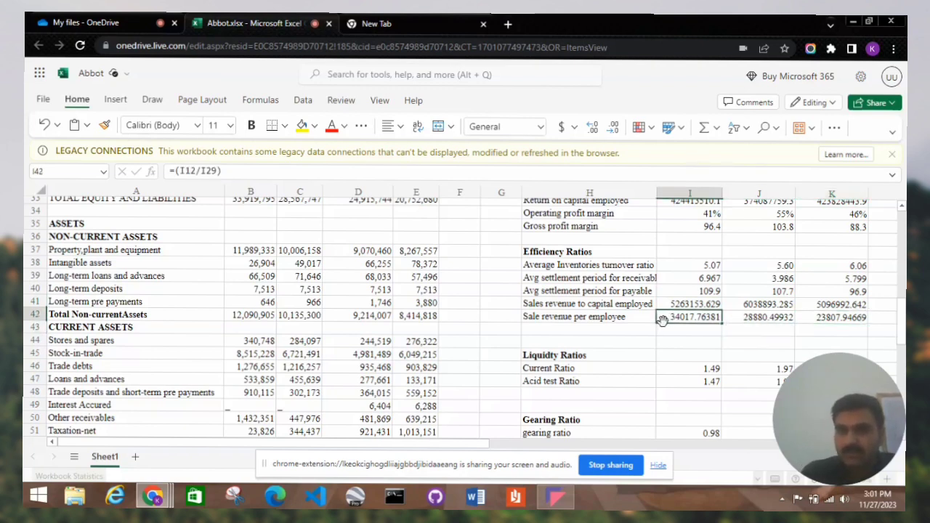